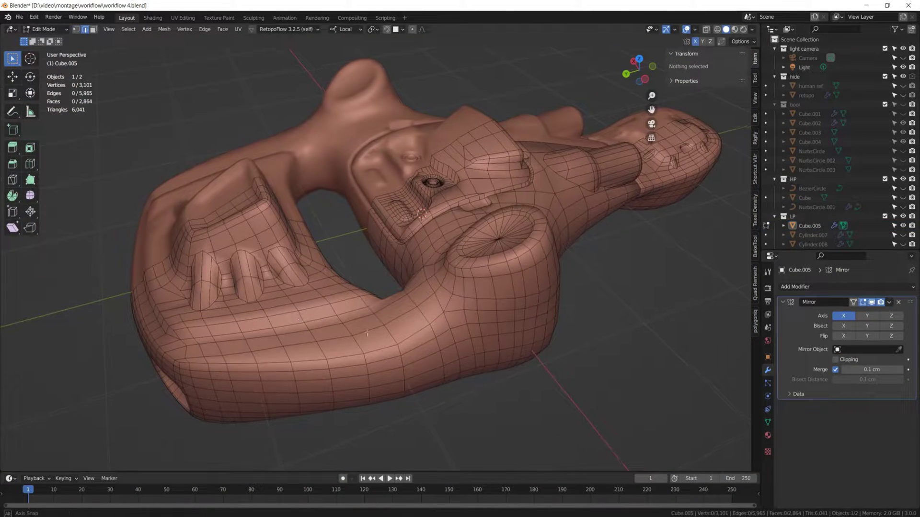
Step: Enable Auto Smooth at 180° for the low-poly mesh and mark the edge loops around the finger-like bumps as sharp
left_click(767, 423)
middle_click_drag(501, 316, 534, 222)
key("Tab")
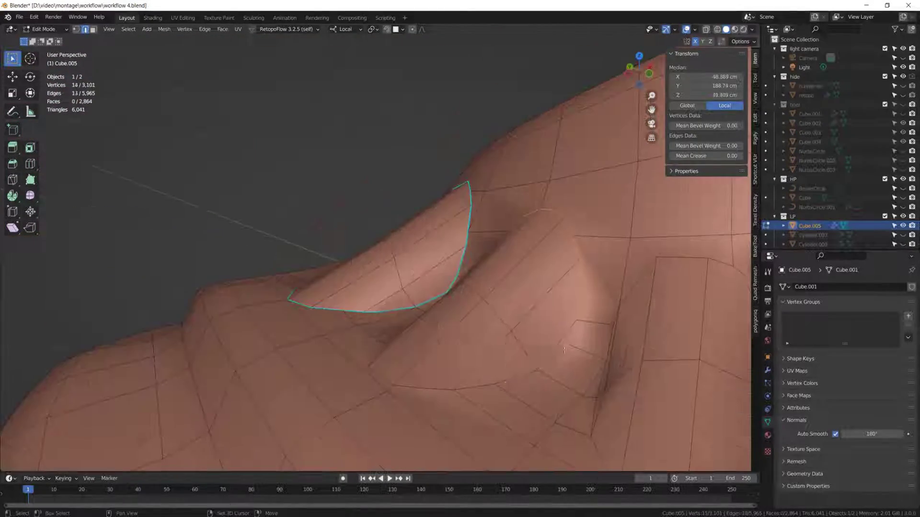
right_click(364, 232)
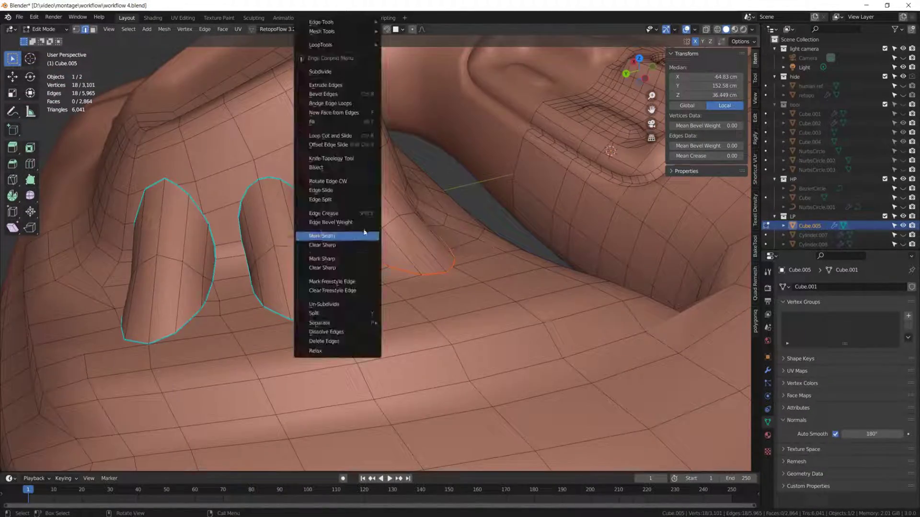
left_click(364, 232)
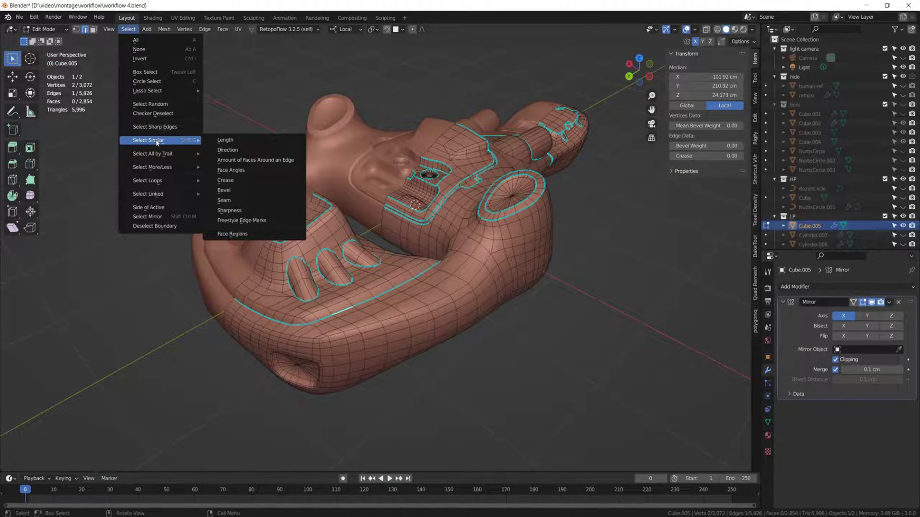
Step: Select all edges of similar sharpness, mark them as UV seams, and mark additional seams along the body's remaining edges
left_click(264, 211)
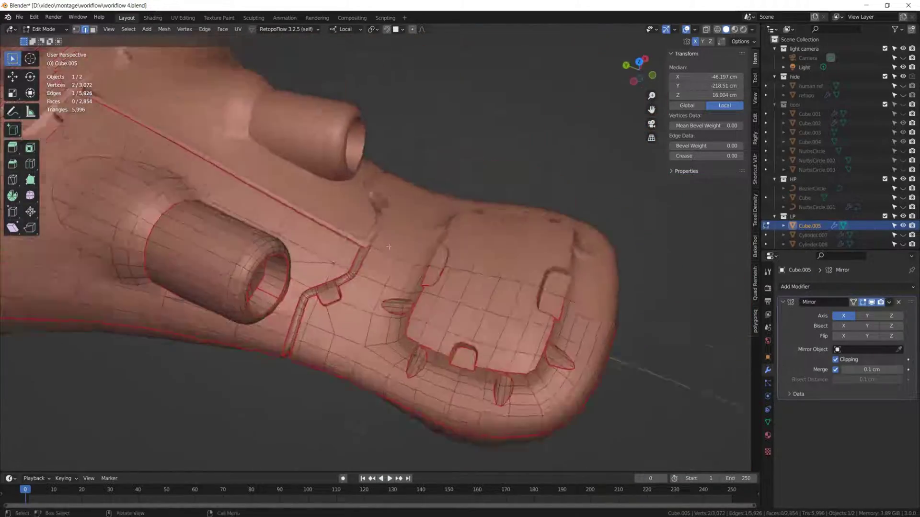
key("ctrl+e")
middle_click_drag(455, 259, 414, 322)
key("ctrl+e")
key("Escape")
left_click(503, 189, "alt")
key("KP_Decimal")
key("2")
left_click(414, 323)
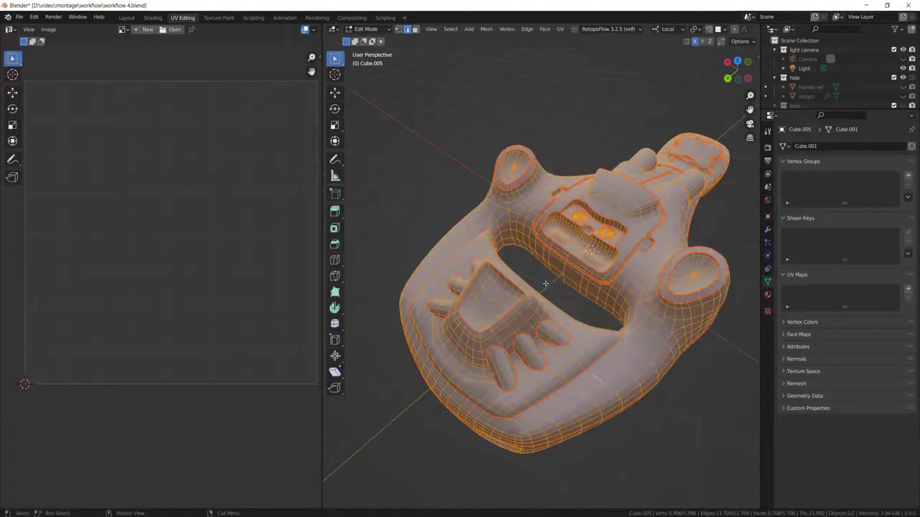
Step: Unwrap the whole mesh into UV islands with the Angle Based method, repeating the unwrap with the updated seams
key("u")
key("Return")
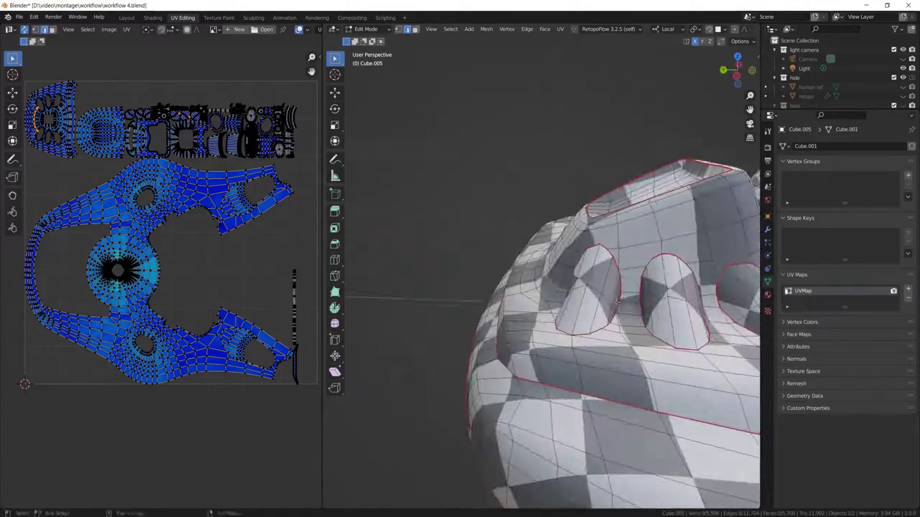
middle_click_drag(617, 301, 541, 225)
key("a")
key("u")
left_click(546, 213)
scroll(193, 315, "down", 8)
middle_click_drag(193, 314, 152, 334)
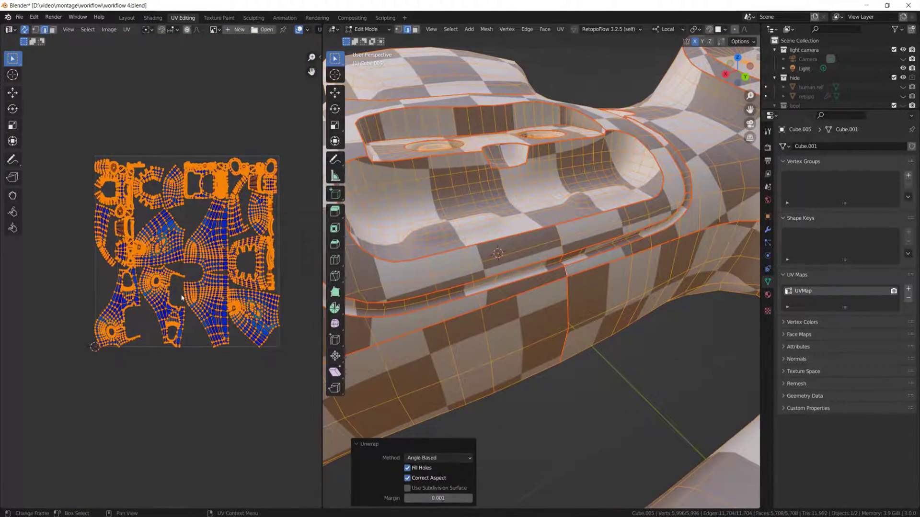
Step: Pack the UV islands with UVPackmaster and deselect everything
key("n")
left_click(267, 133)
key("alt+a")
scroll(144, 240, "up", 5)
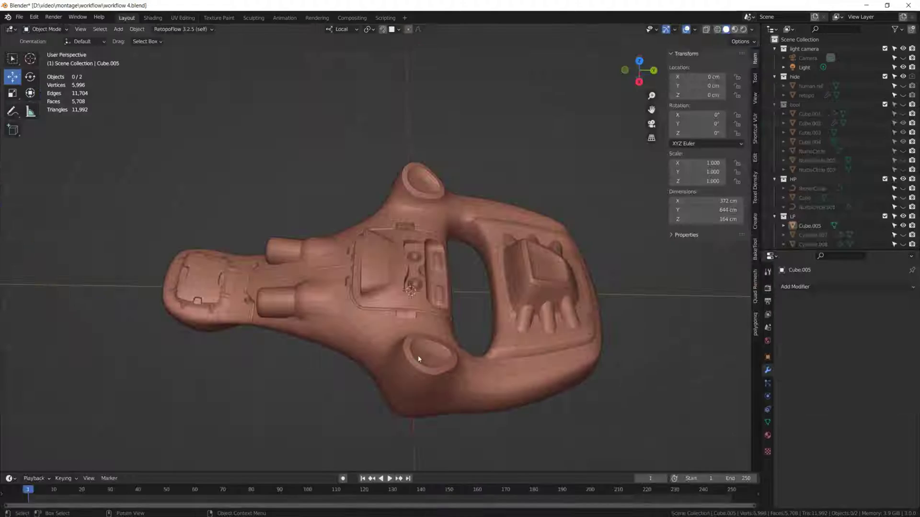
Step: Add a Triangulate modifier to the low-poly model
middle_click_drag(418, 359, 380, 339)
left_click(811, 288)
left_click(745, 433)
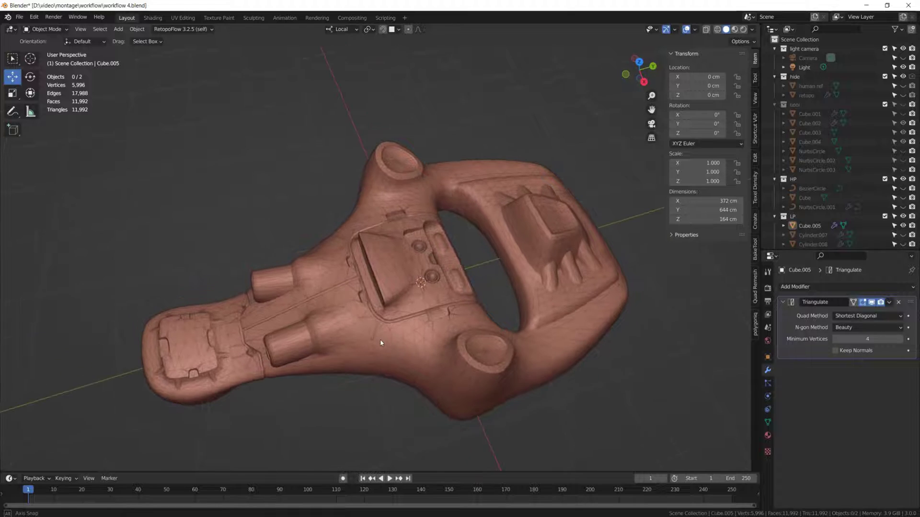
middle_click_drag(463, 312, 222, 369)
scroll(221, 369, "up", 5)
middle_click_drag(308, 287, 389, 242)
scroll(389, 241, "down", 8)
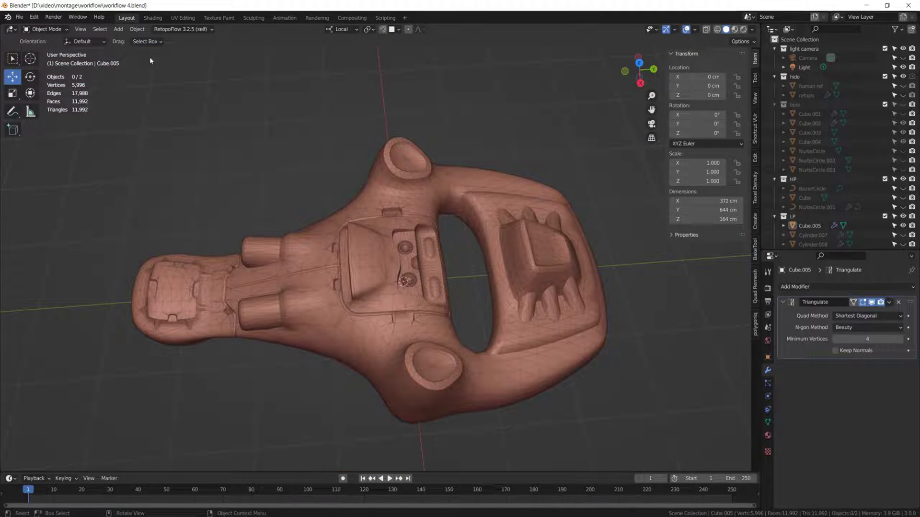
Step: Add an Image Texture node to the model's material in the Shading workspace and create a new image named "normal" for it
left_click(304, 254)
key("ctrl+Page_Down")
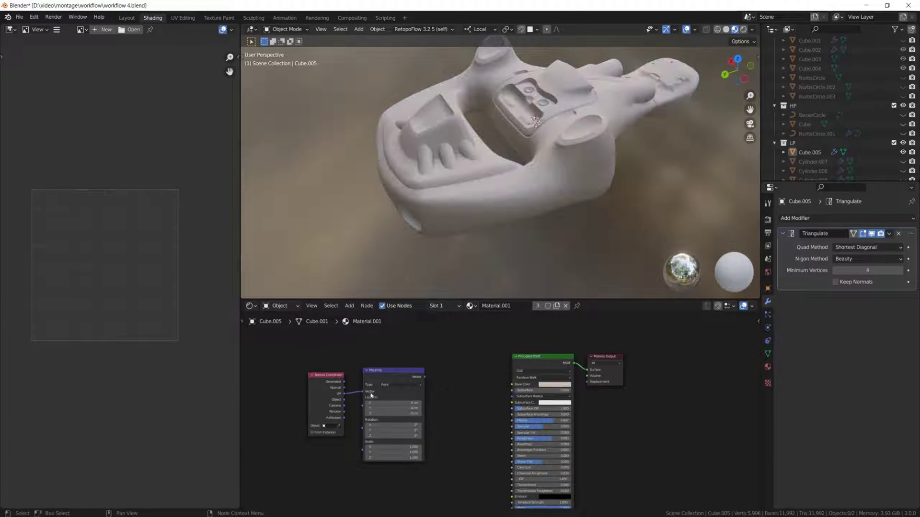
left_click(457, 391)
left_click(436, 398)
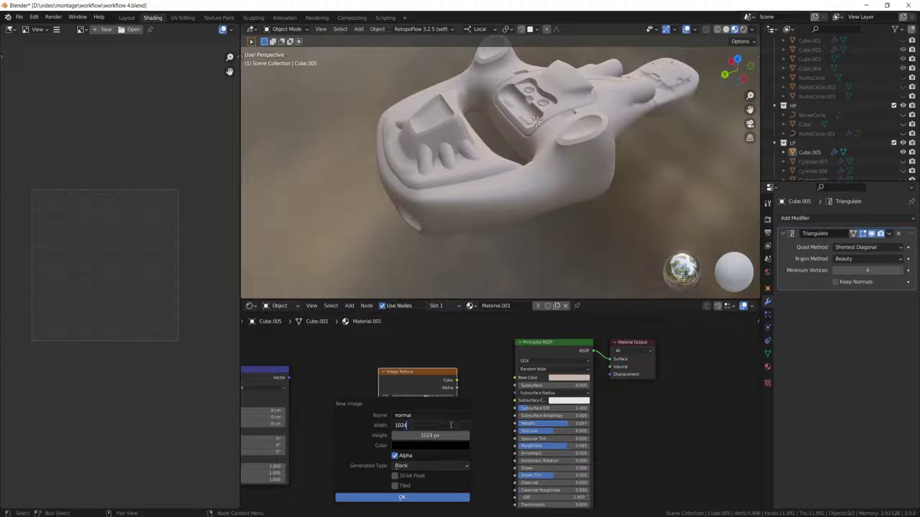
Step: Bake a Normal map from the high-poly Cube to the low-poly Cube.005 using Selected to Active with 2.3 cm extrusion
middle_click_drag(645, 175, 747, 210)
left_click(768, 220)
scroll(892, 248, "down", 10)
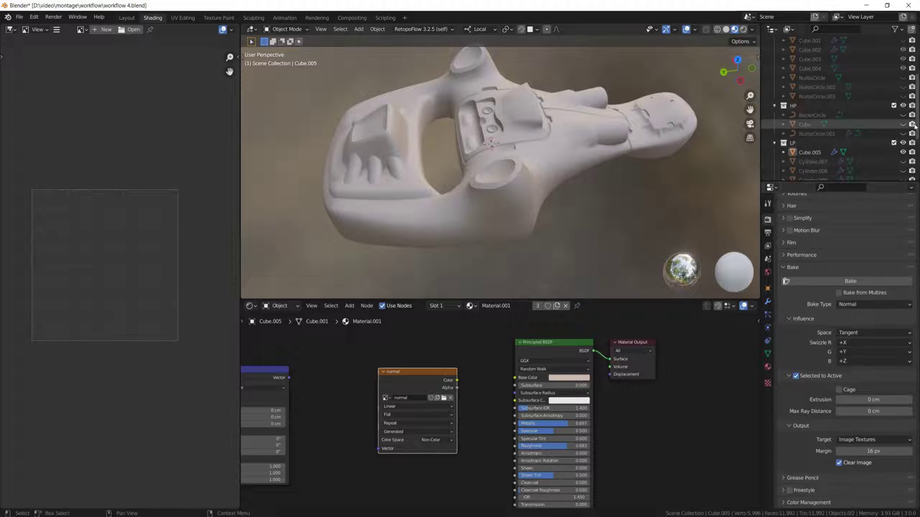
left_click(521, 234)
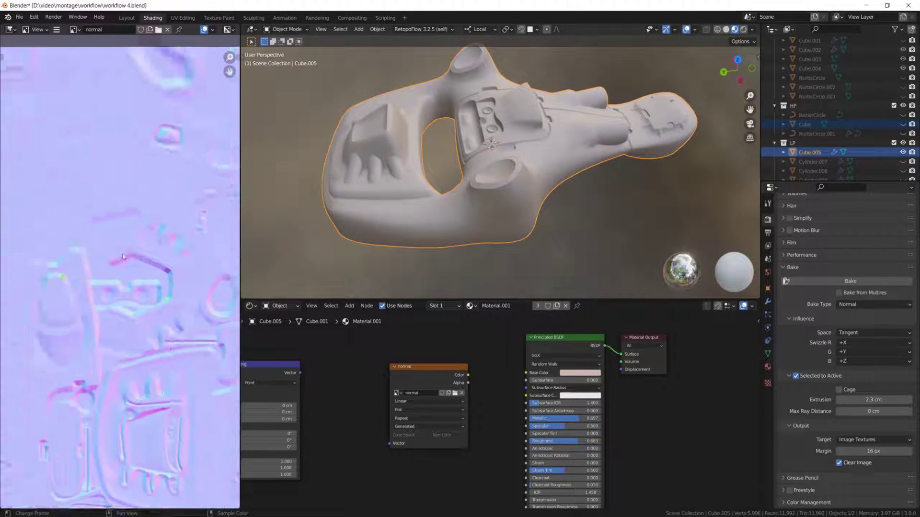
Step: Link the Mapping vector to the baked image texture and add a Normal Map node to feed the shader
left_click_drag(334, 349, 350, 441)
key("shift+a")
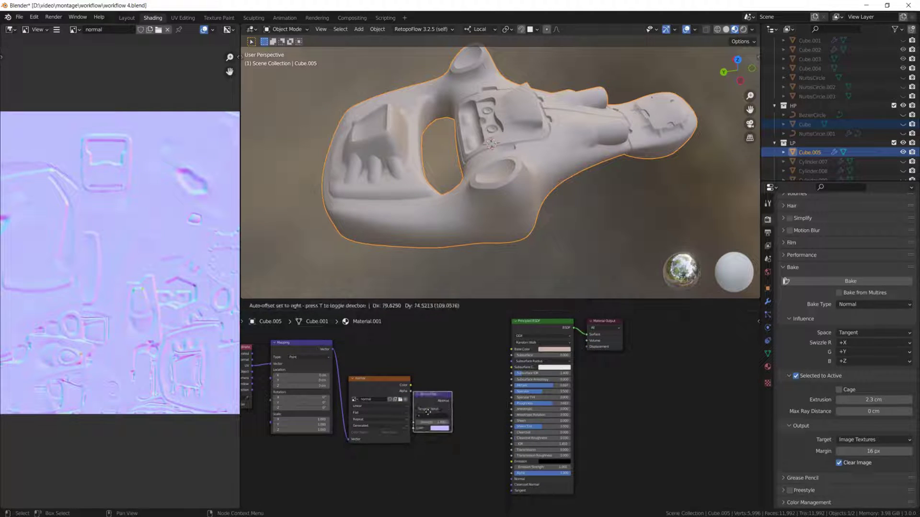
middle_click_drag(479, 216, 527, 206)
scroll(557, 370, "up", 3)
left_click(552, 333)
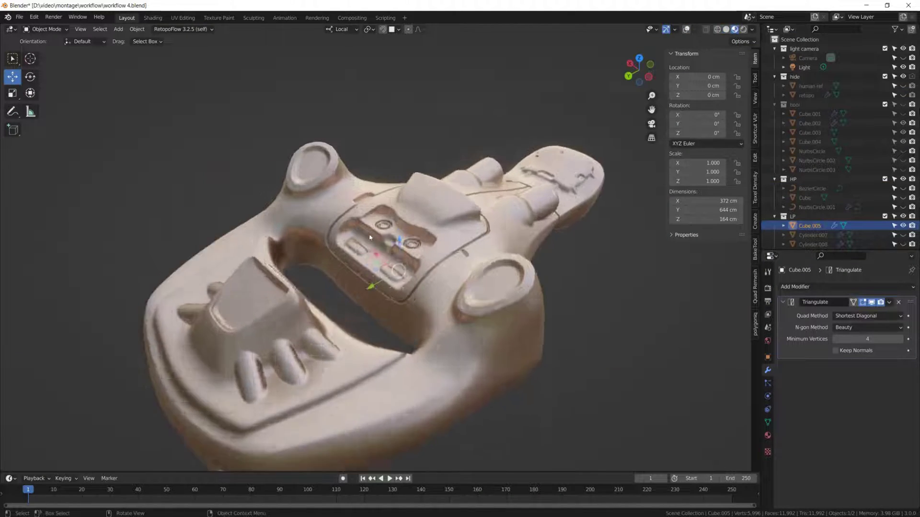
Step: Examine the baked normal details across the low-poly model and open its material settings
scroll(413, 247, "up", 3)
middle_click_drag(412, 206, 363, 300)
scroll(295, 238, "down", 5)
scroll(405, 289, "up", 4)
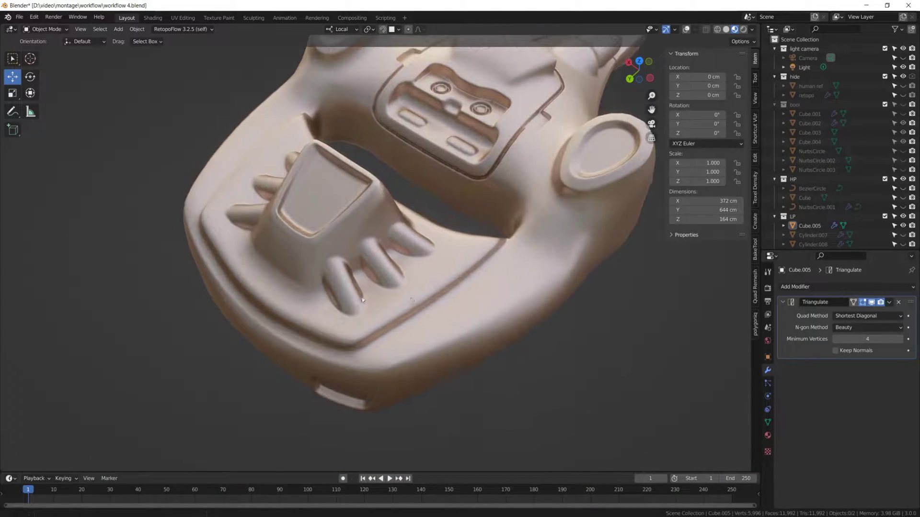
left_click(768, 436)
scroll(846, 383, "down", 3)
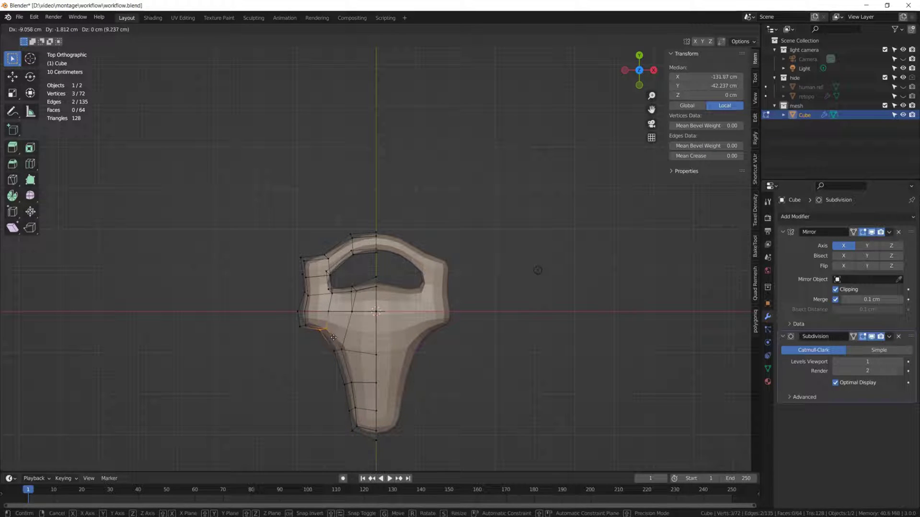
middle_click_drag(334, 340, 364, 307)
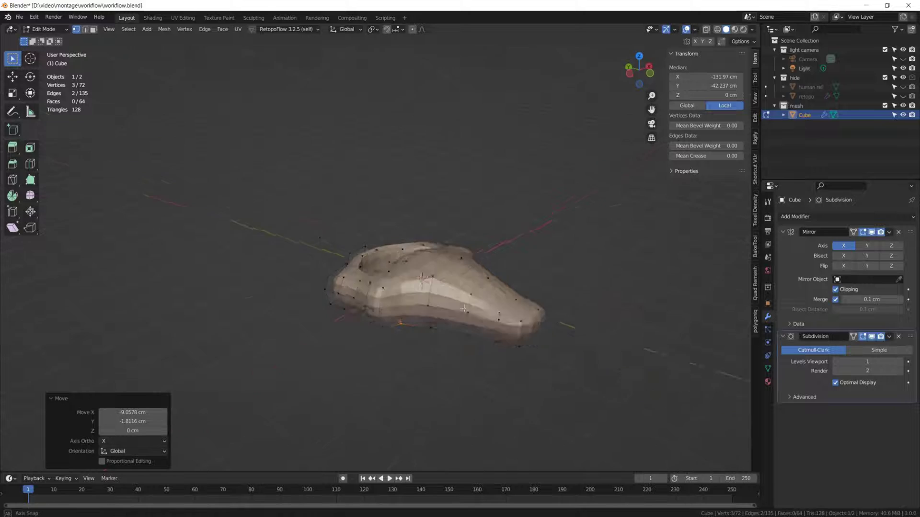
middle_click_drag(463, 314, 392, 255)
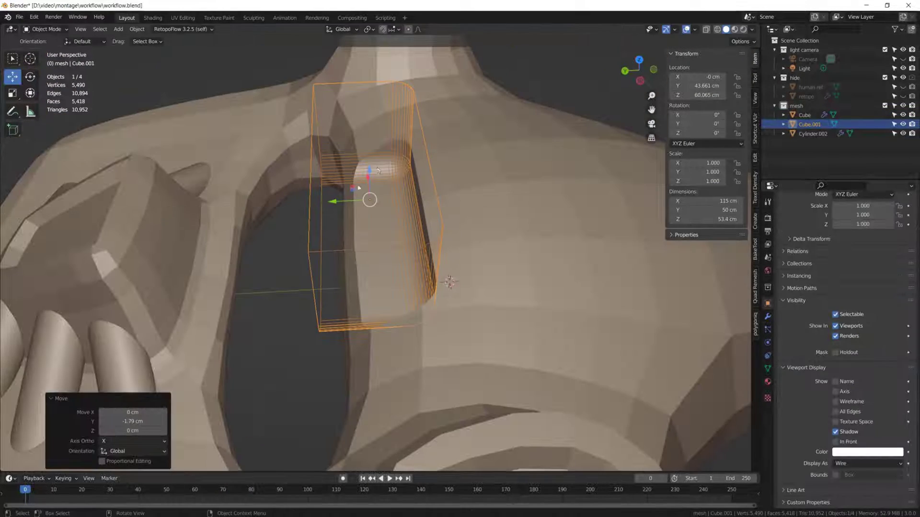
middle_click_drag(378, 170, 479, 177)
key("alt+a")
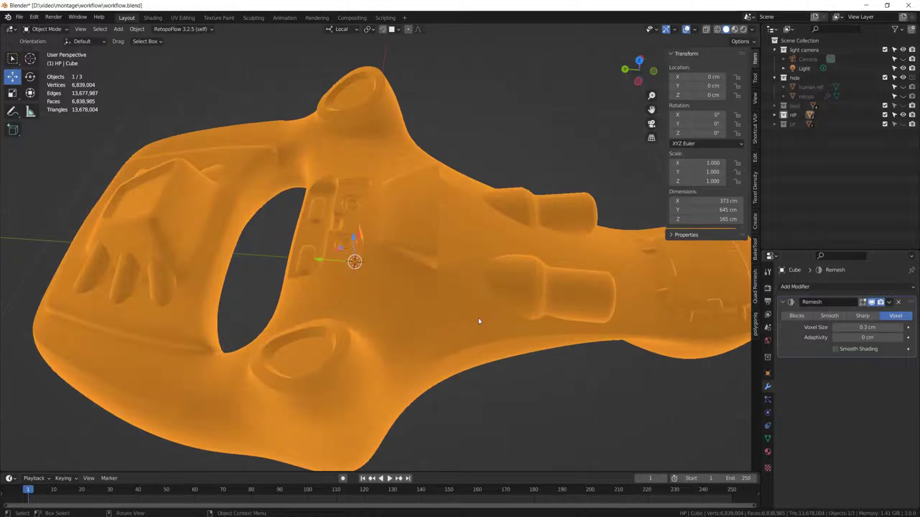
middle_click_drag(478, 317, 460, 307)
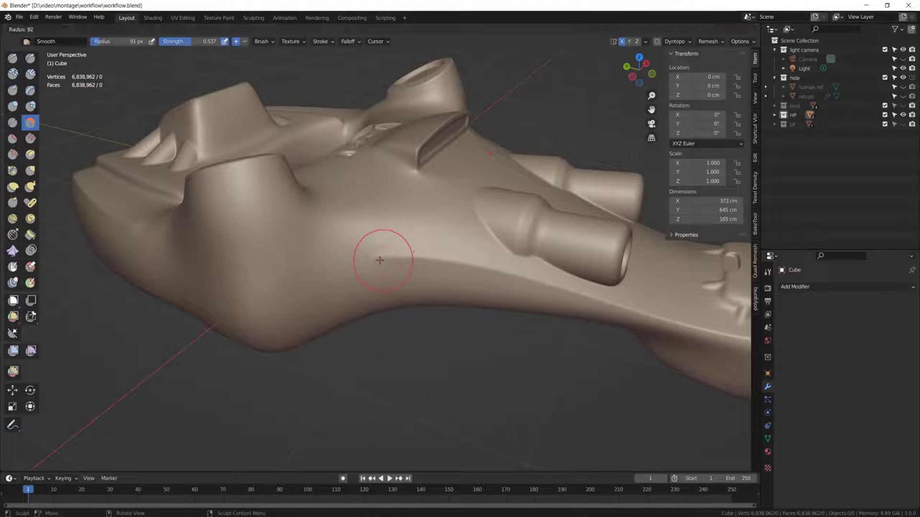
middle_click_drag(392, 262, 392, 254)
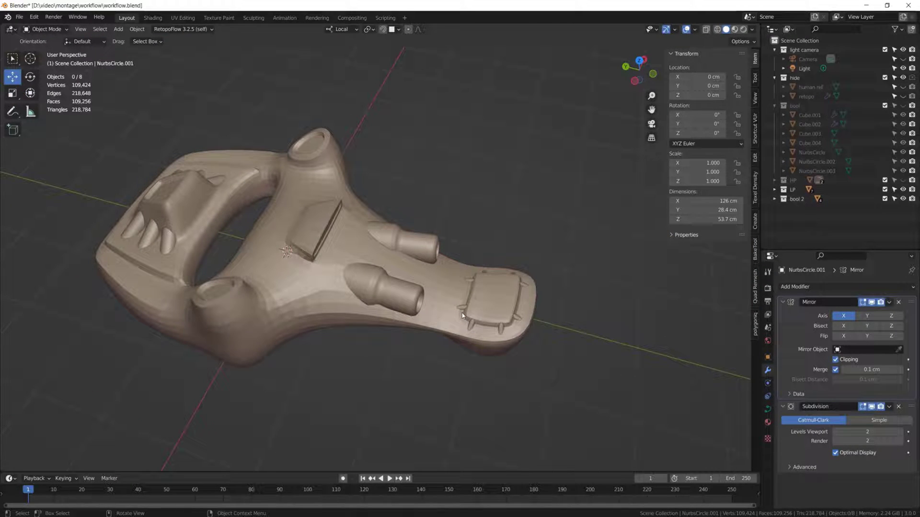
left_click(462, 315)
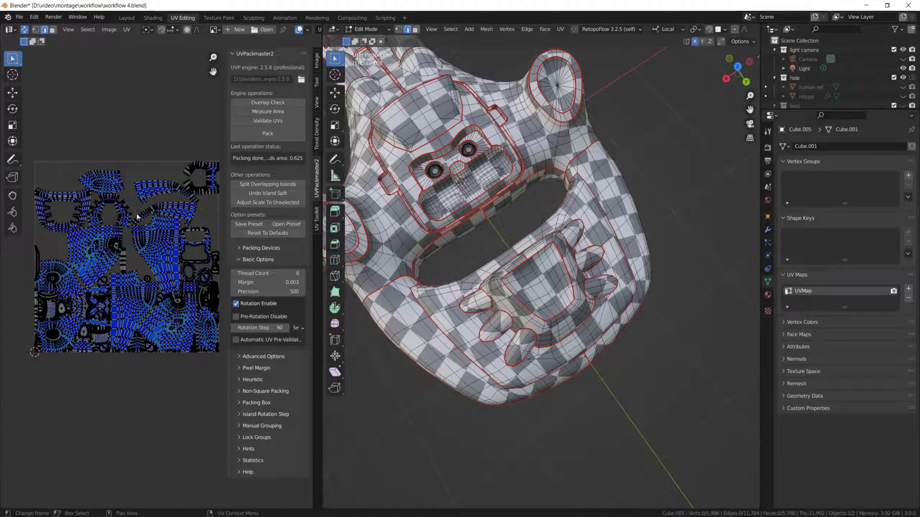
middle_click_drag(422, 269, 464, 278)
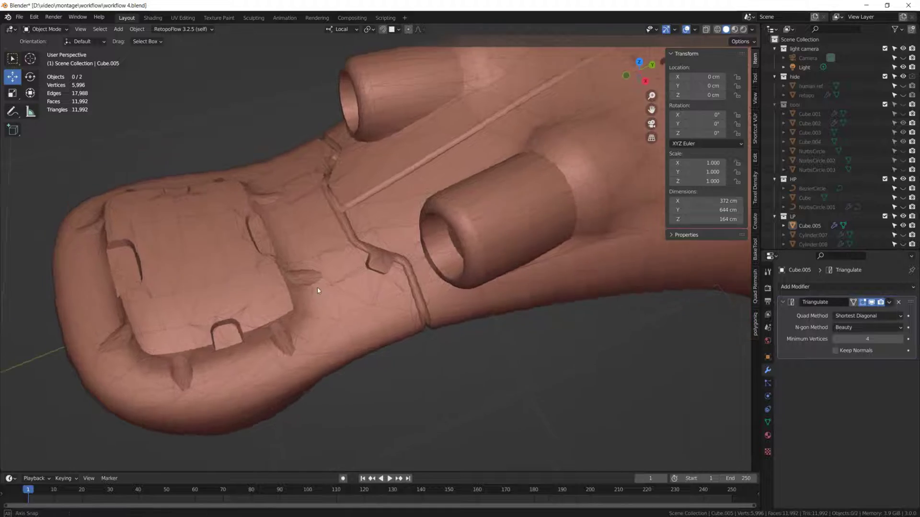
middle_click_drag(314, 288, 329, 267)
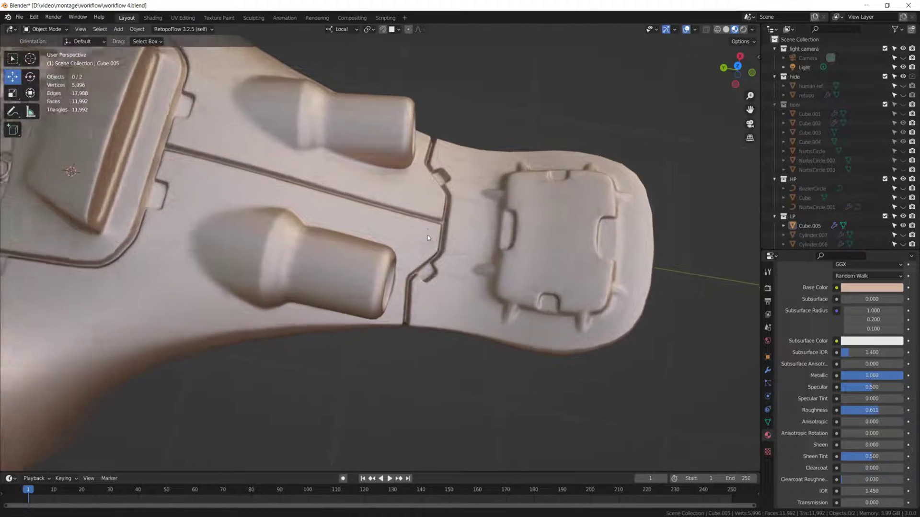
middle_click_drag(428, 238, 409, 248)
scroll(444, 305, "up", 2)
scroll(444, 304, "down", 4)
scroll(459, 246, "up", 2)
middle_click_drag(558, 246, 256, 238)
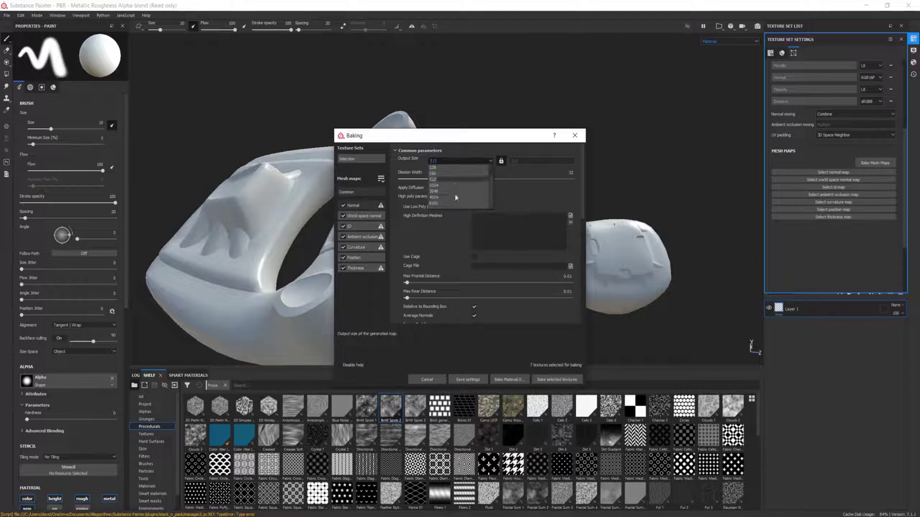
Step: In Substance Painter, bake the normal, world space normal, ID, ambient occlusion, curvature, position and thickness mesh maps
left_click(547, 381)
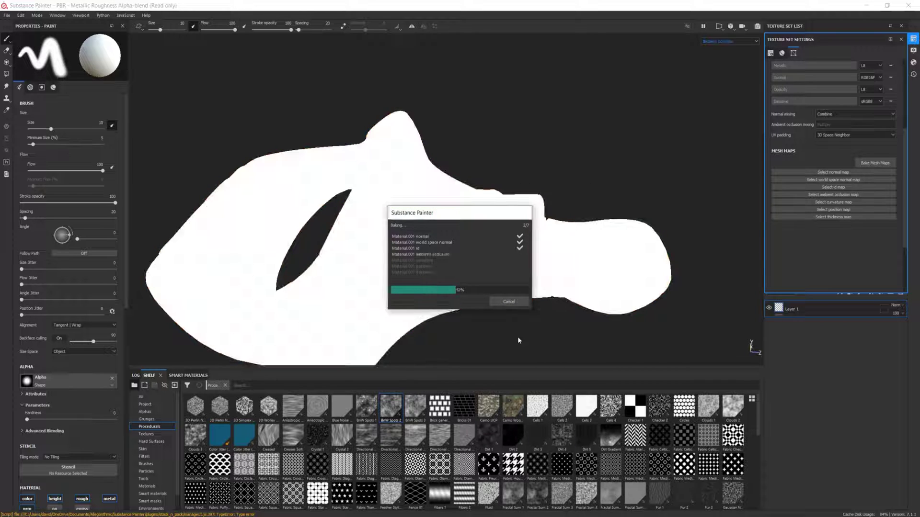